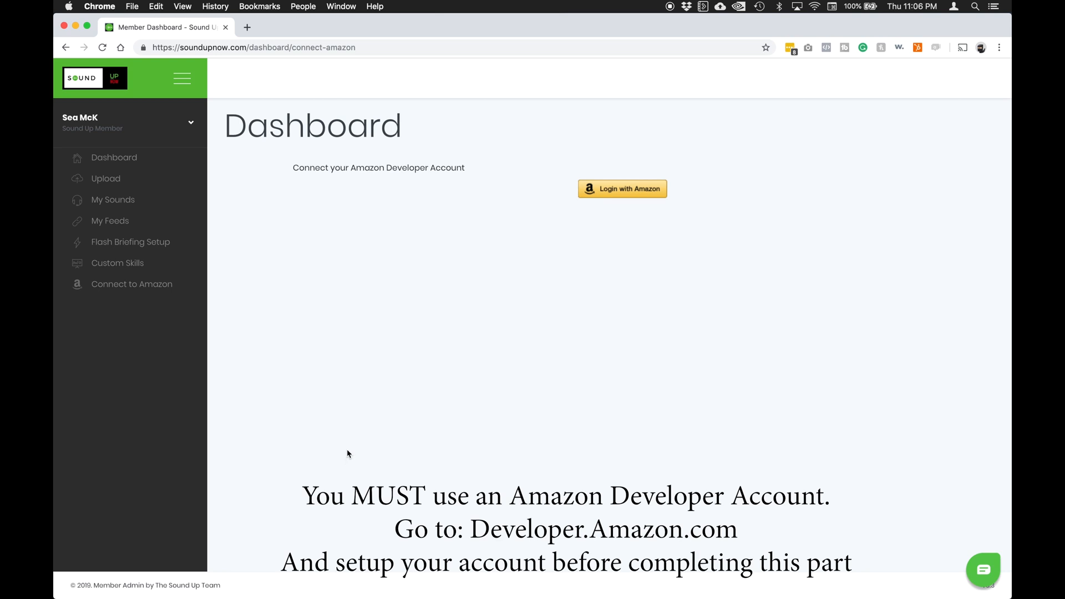
# Step: Connect the Amazon developer account by logging in with Amazon using the filled-in account credentials
pyautogui.click(622, 192)
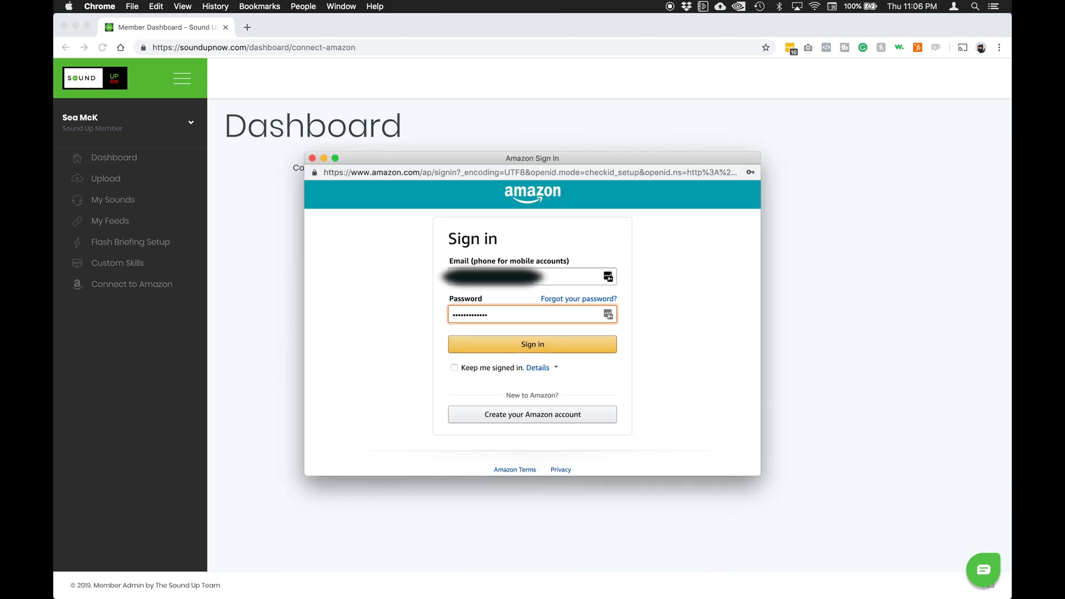
pyautogui.click(531, 346)
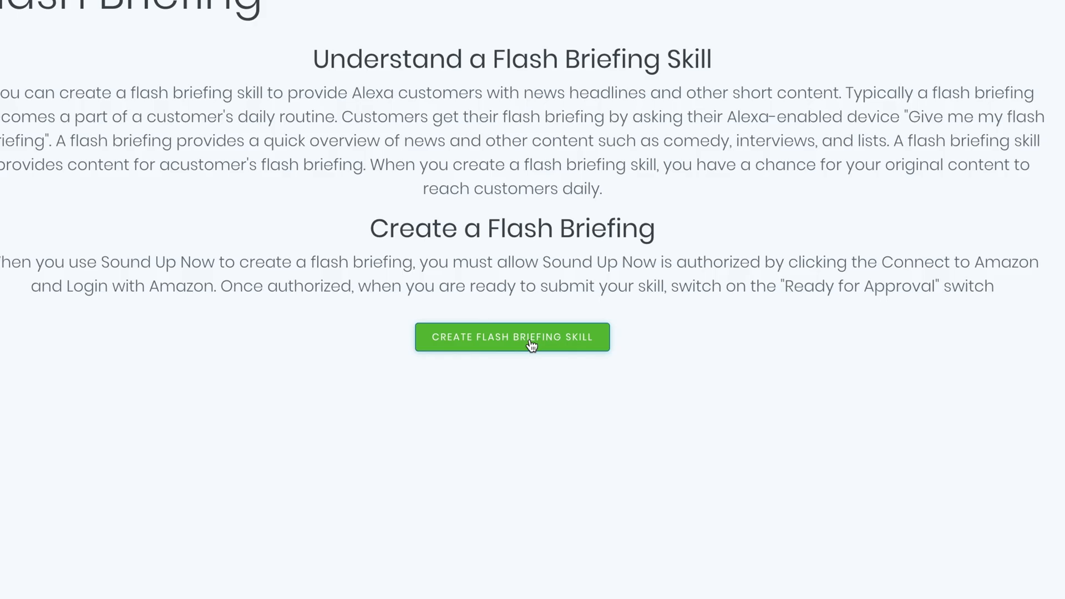
# Step: Create a flash briefing skill with the language English (US) and the skill name "Mr Test"
pyautogui.click(531, 345)
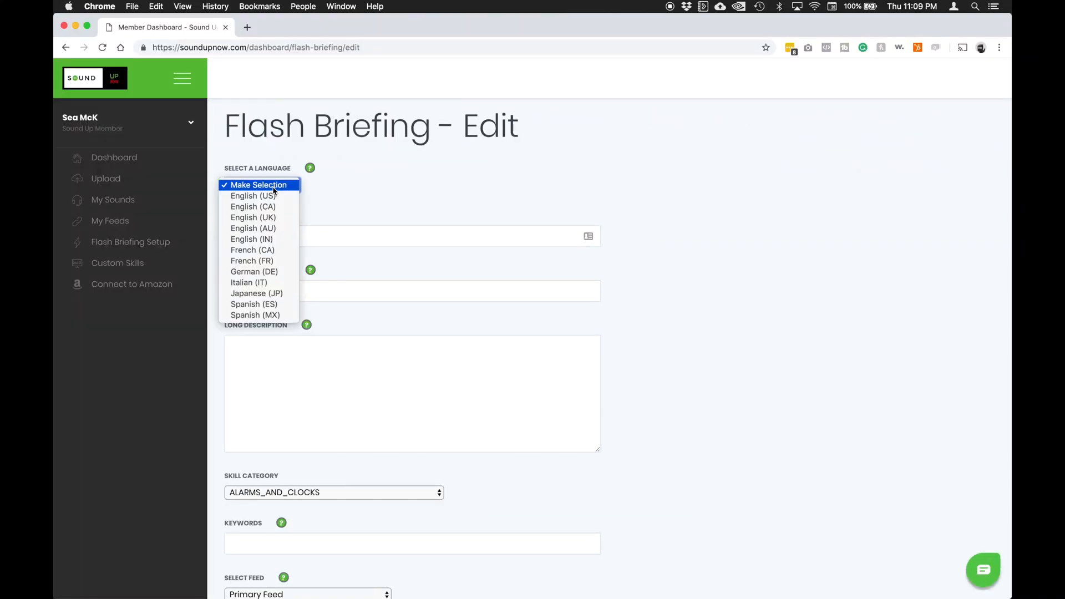
pyautogui.click(268, 197)
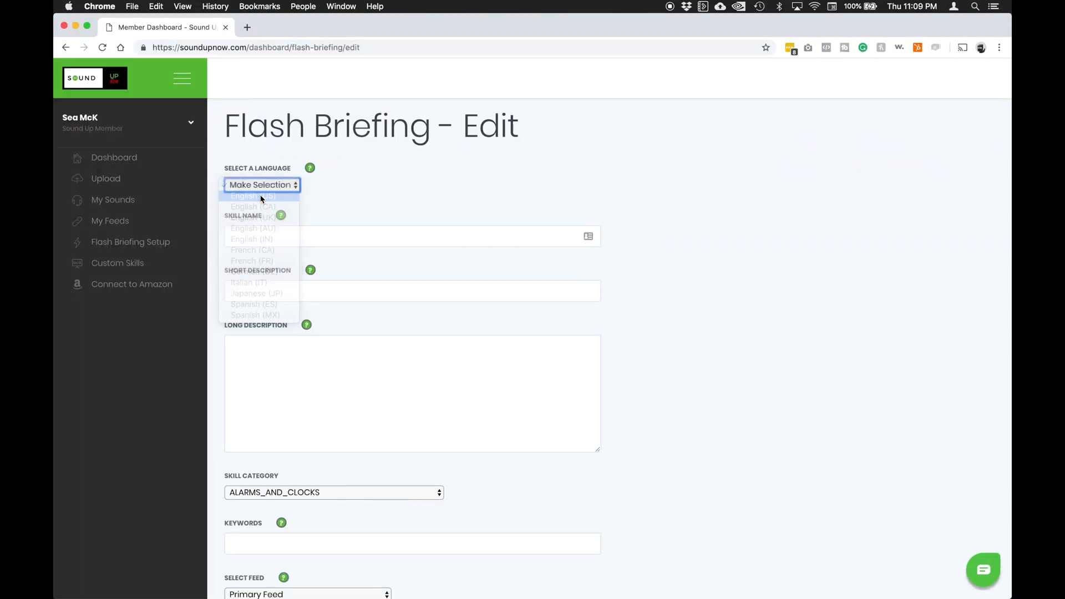
pyautogui.click(292, 236)
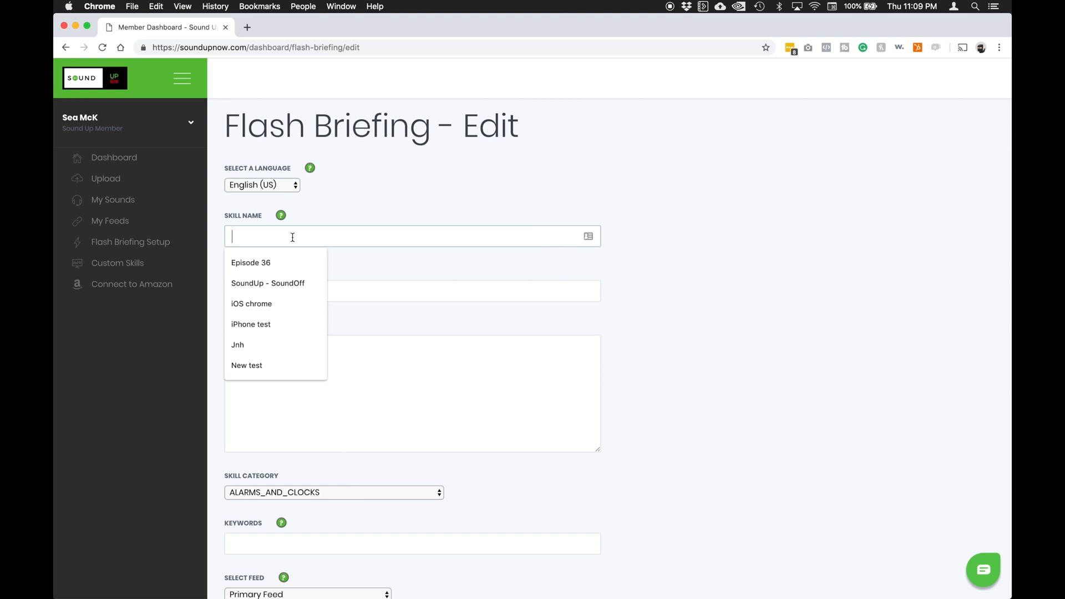
pyautogui.write('M')
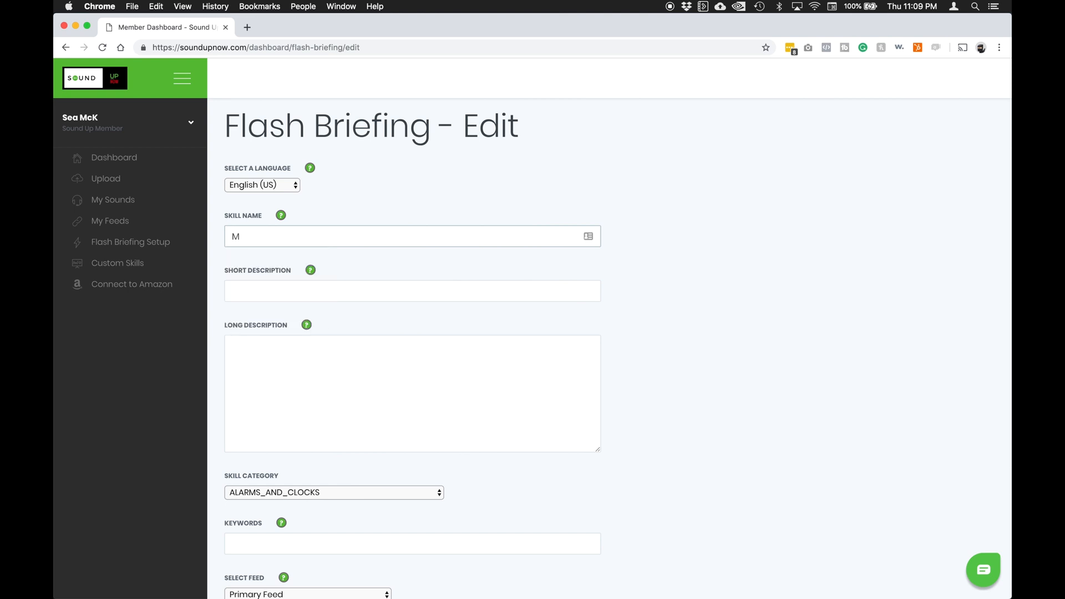
pyautogui.write('r Test')
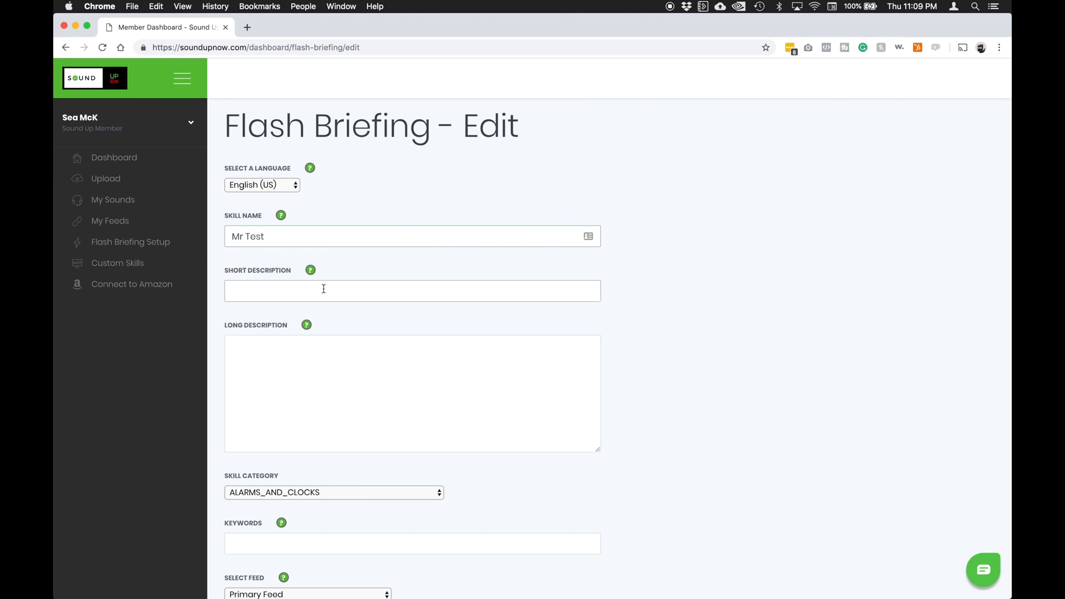
# Step: Enter "This is a test flash briefing." as the skill's short description
pyautogui.click(323, 289)
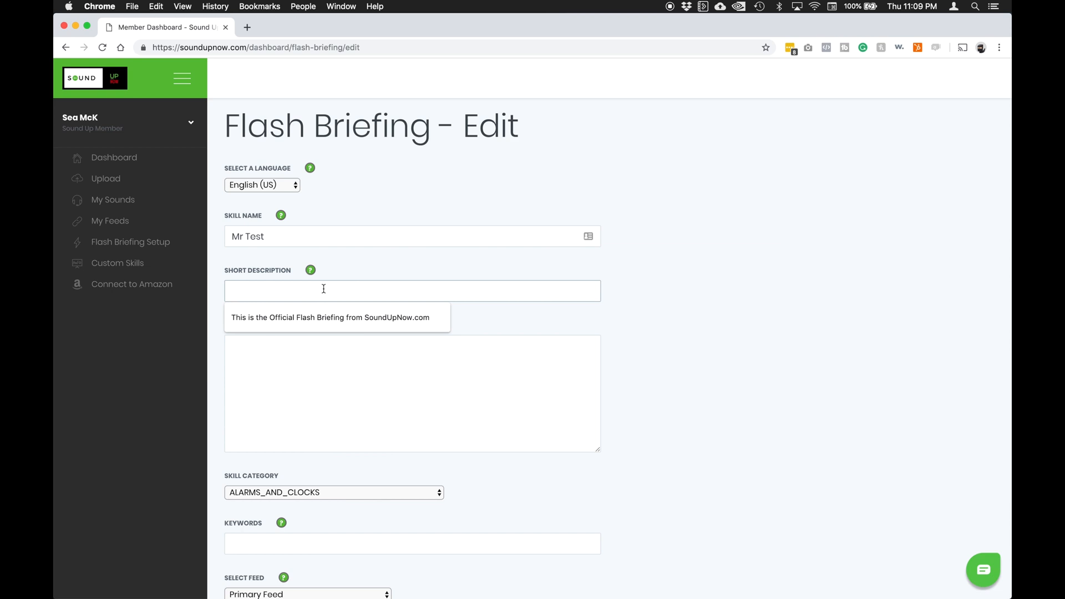
pyautogui.write('This is a test')
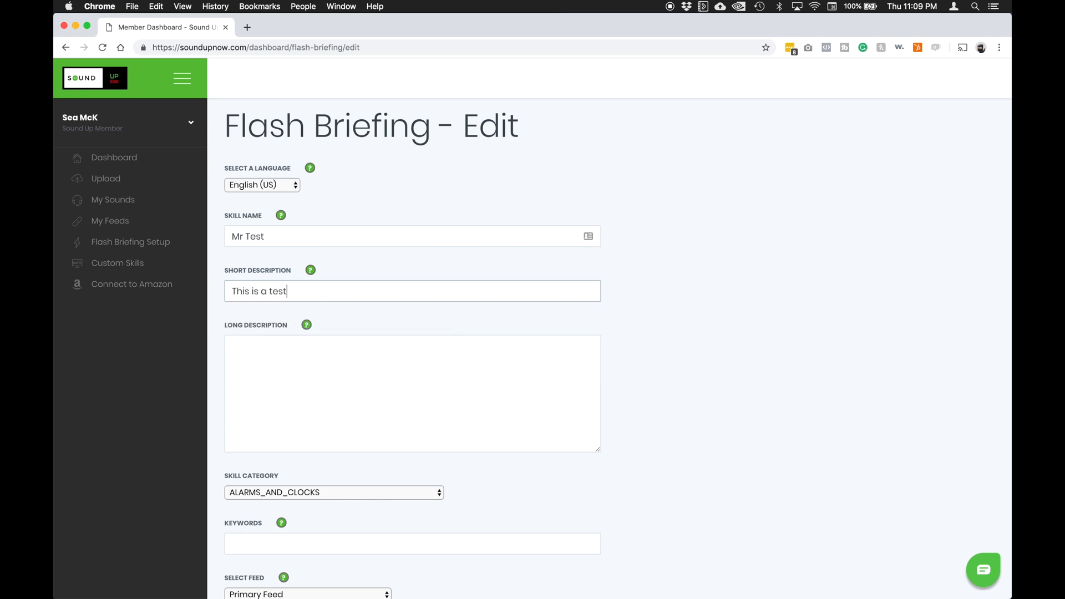
pyautogui.write(' flash briefing')
pyautogui.write('.')
# Step: Copy the short description into the long description and add a separate paragraph "This is where we test things."
pyautogui.moveTo(375, 294); pyautogui.dragTo(209, 292)
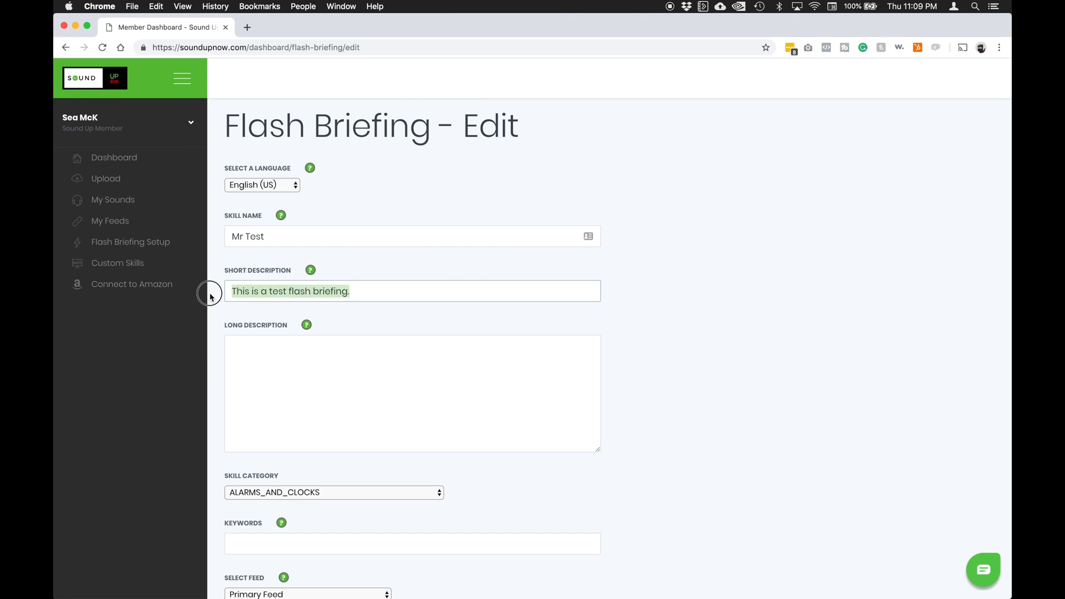
pyautogui.hotkey('ctrl', 'c')
pyautogui.click(280, 349)
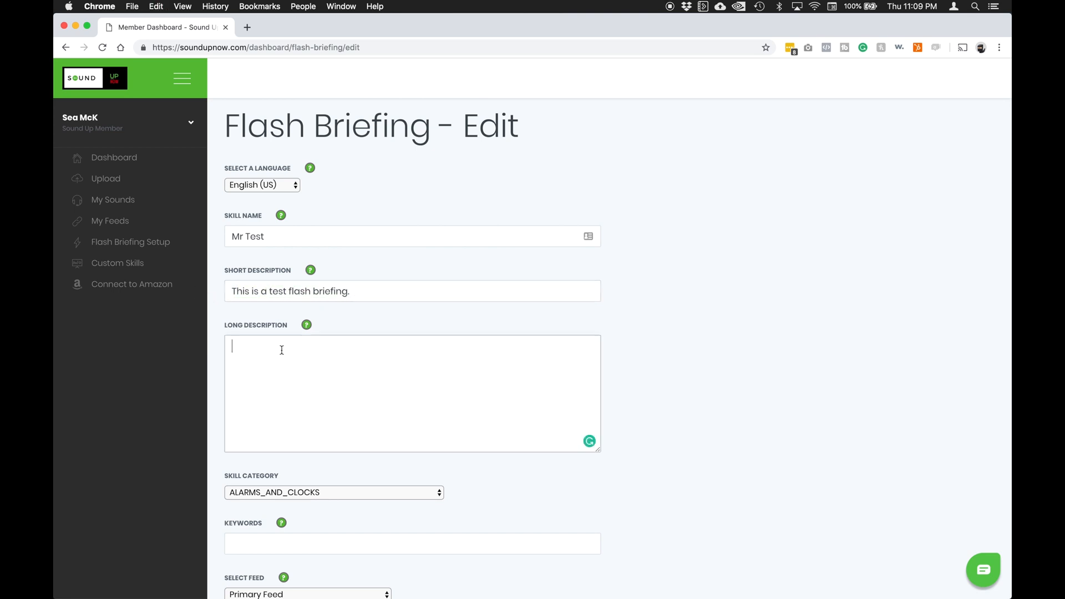
pyautogui.hotkey('ctrl', 'v')
pyautogui.press('Return')
pyautogui.press('Return')
pyautogui.write('This is')
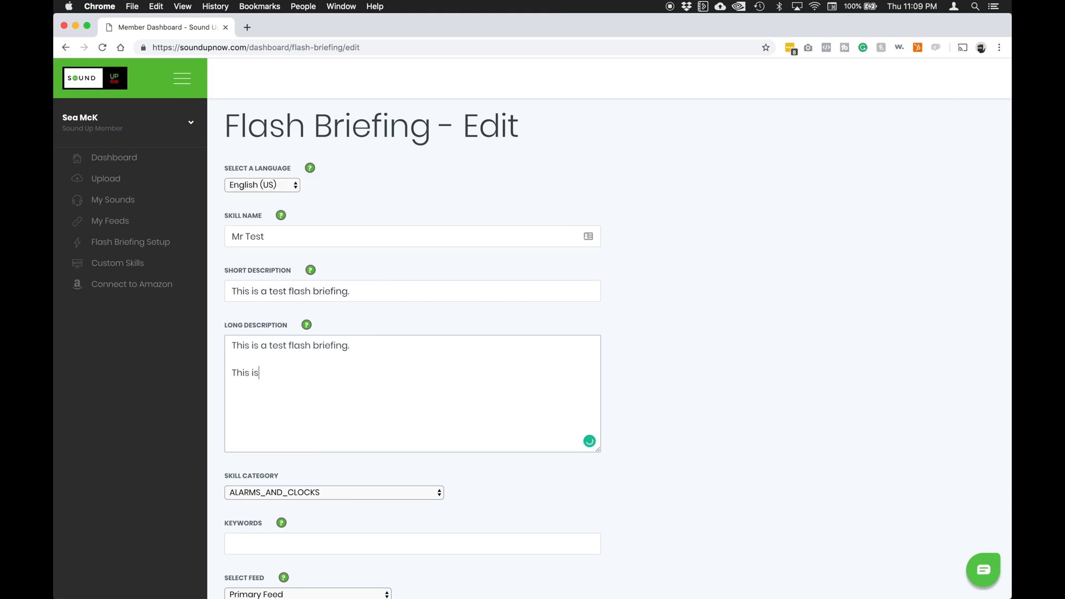
pyautogui.write(' where we test things.')
# Step: Set the skill category to CALCULATORS
pyautogui.scroll(-3, 293, 416)
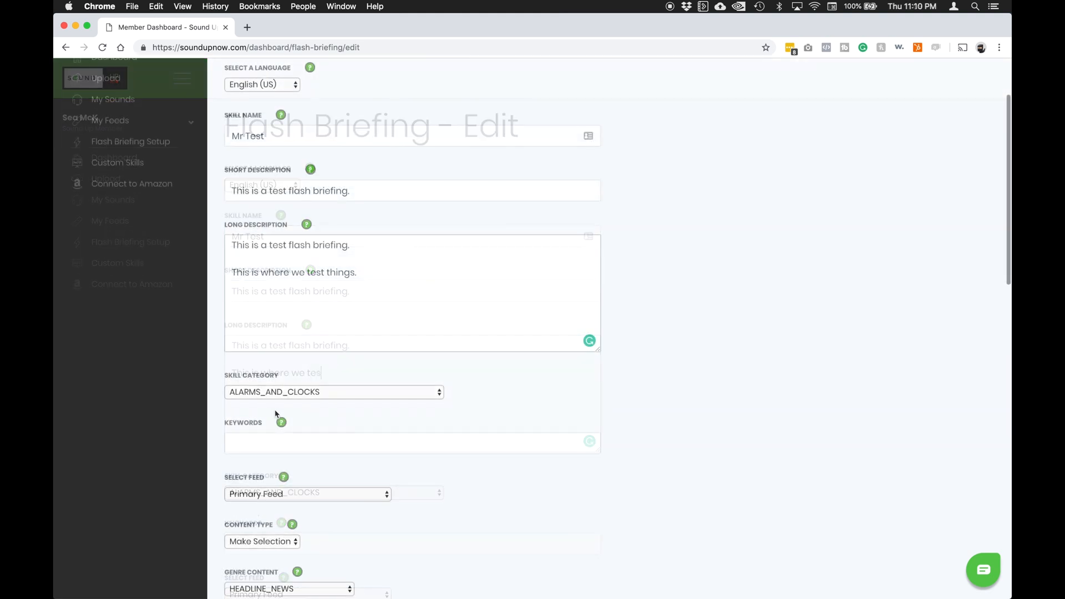
pyautogui.click(294, 347)
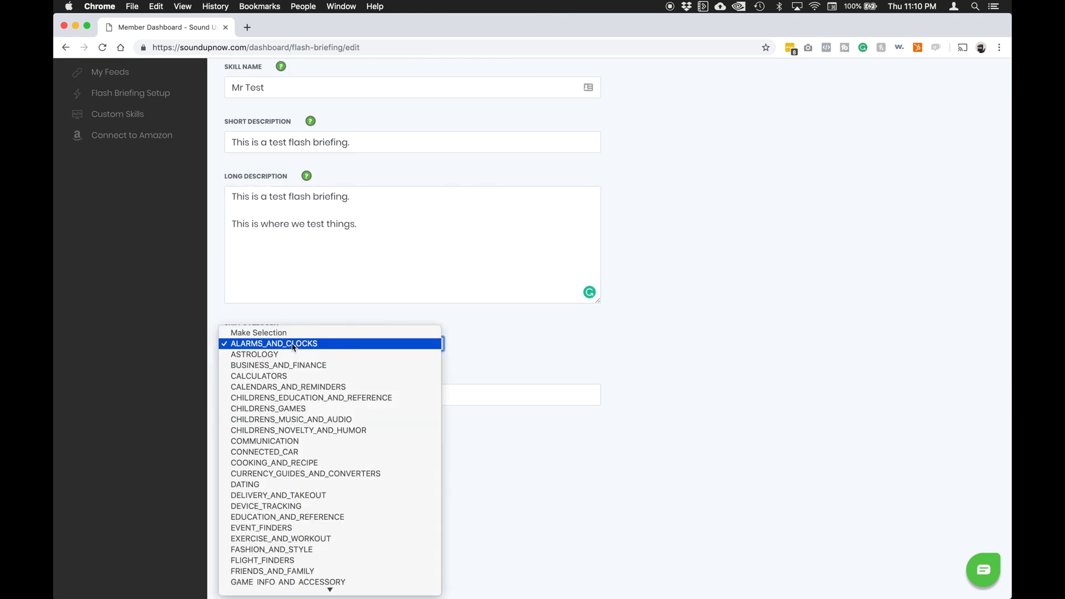
pyautogui.click(281, 376)
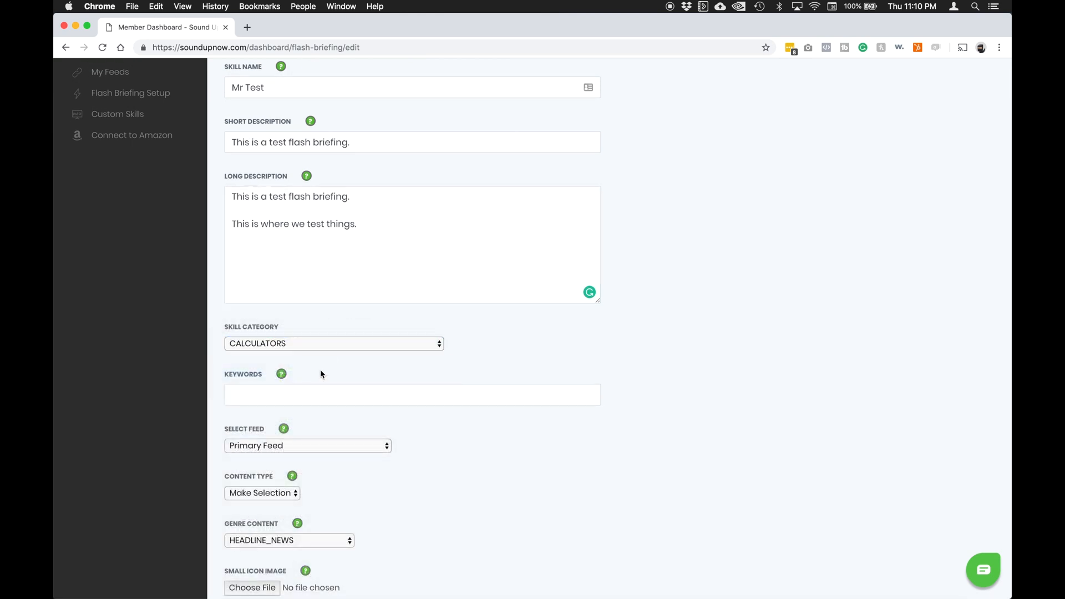
# Step: Enter the skill's keywords as "myrtle-beach,flash-briefing"
pyautogui.scroll(-1, 320, 372)
pyautogui.click(287, 332)
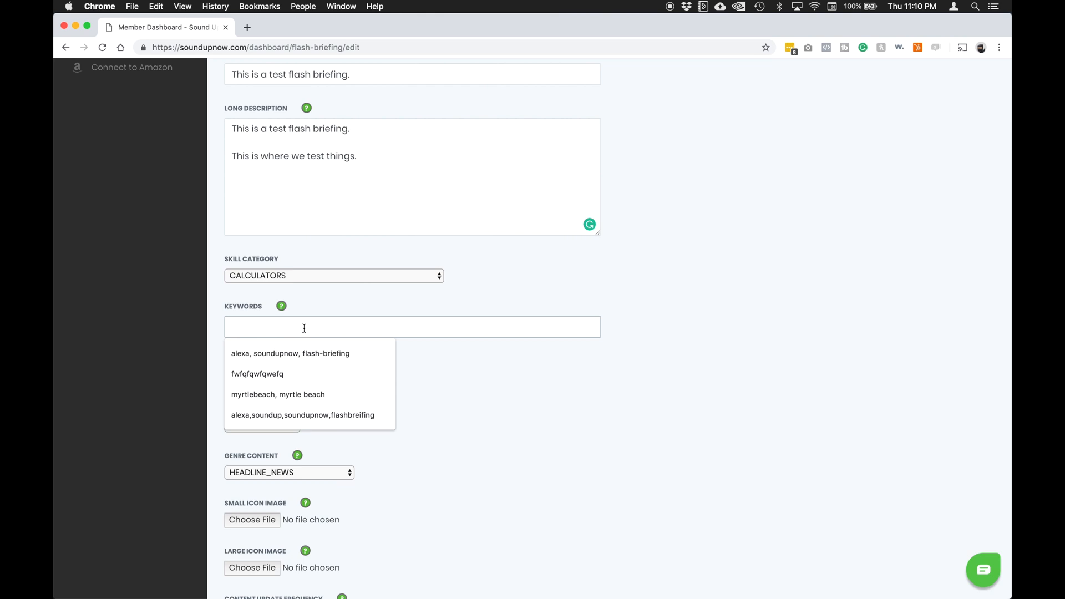
pyautogui.write('v')
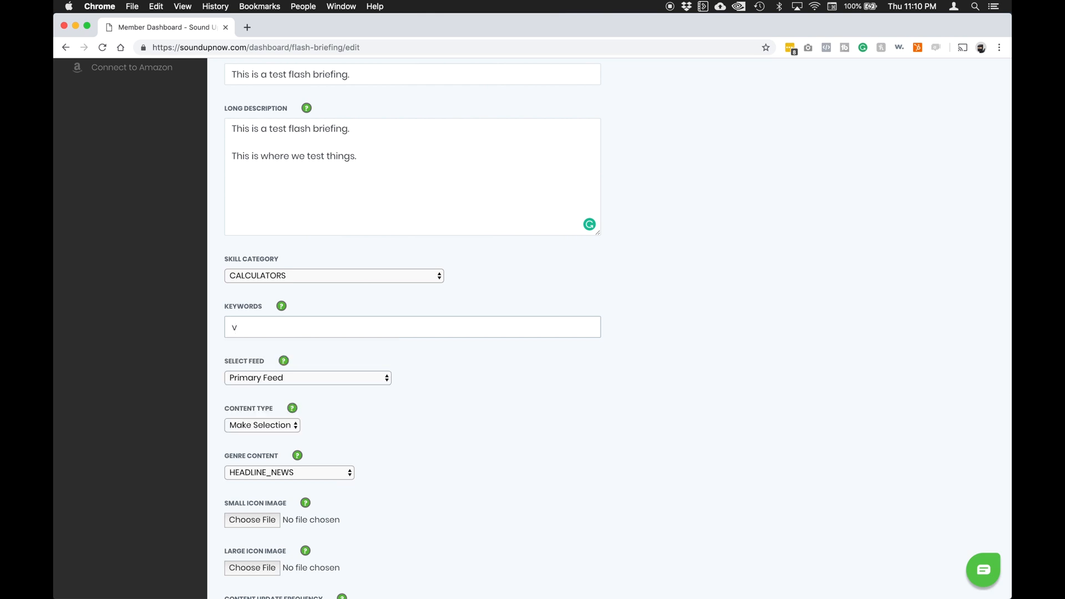
pyautogui.write('myr')
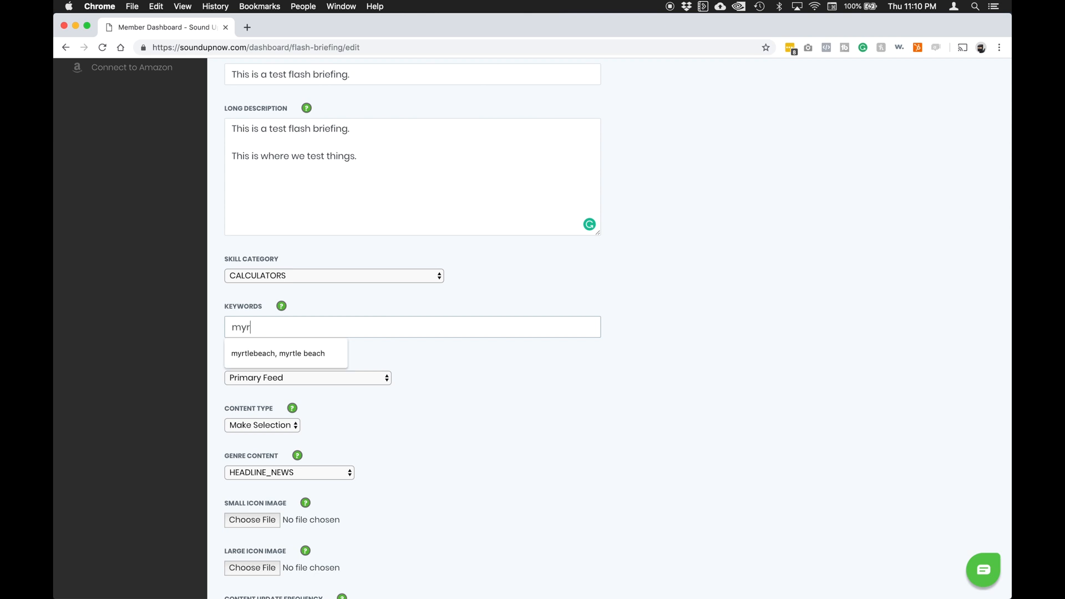
pyautogui.write('tle beach,')
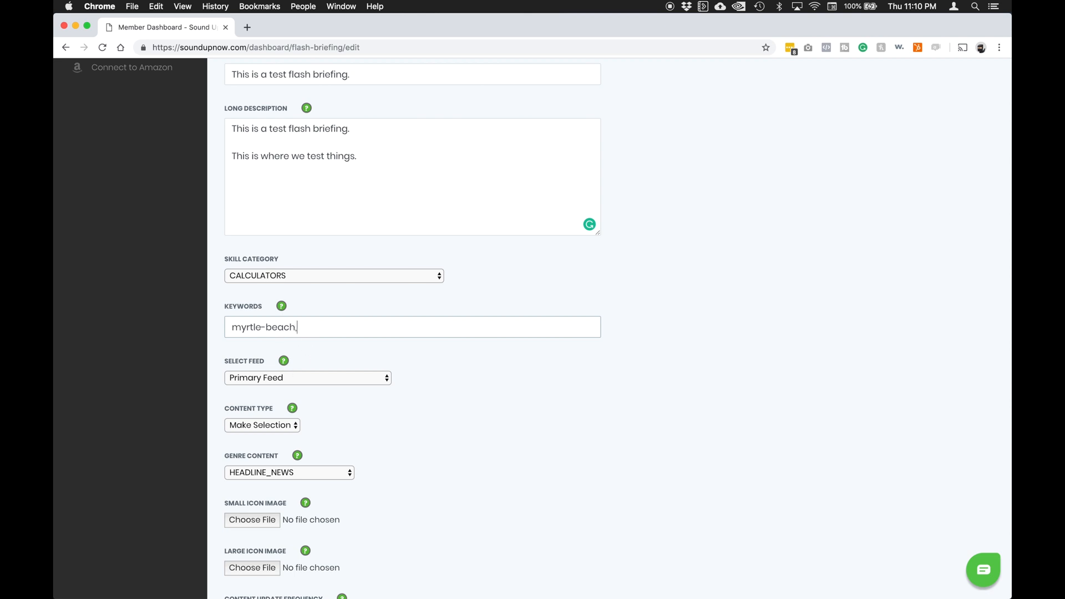
pyautogui.write('flash-')
pyautogui.press('Tab')
# Step: Select Primary Feed as the skill's feed and set the content type to AUDIO
pyautogui.click(252, 378)
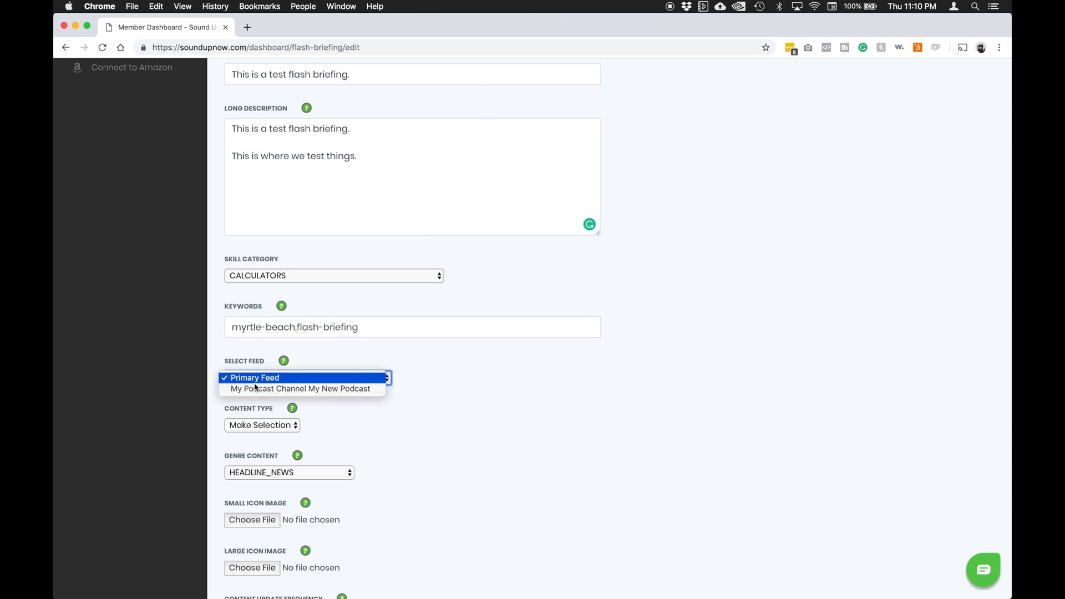
pyautogui.click(255, 380)
pyautogui.scroll(-2, 327, 418)
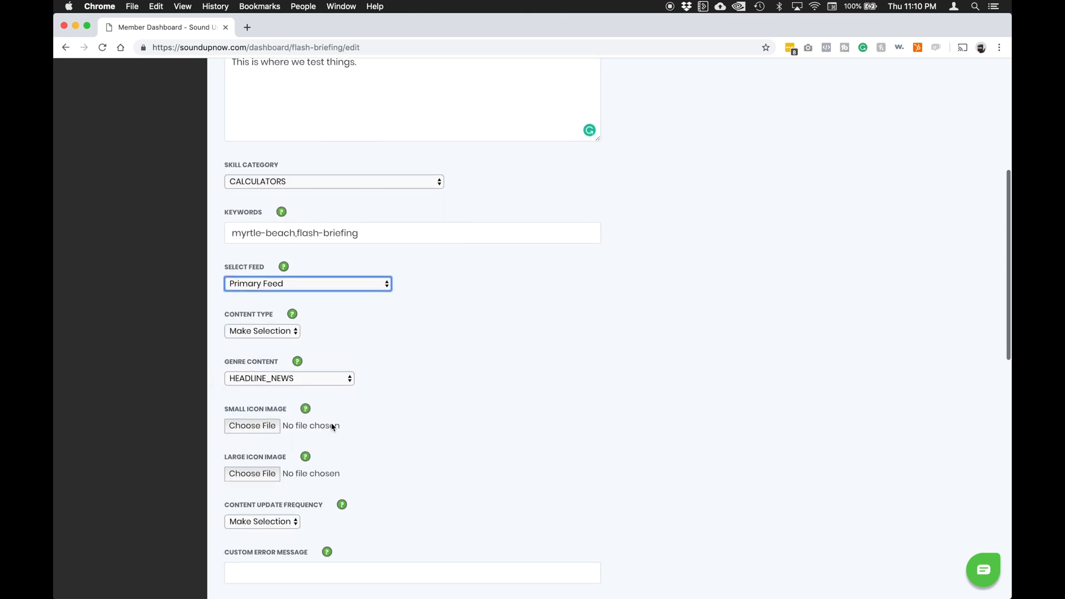
pyautogui.click(263, 331)
pyautogui.click(258, 342)
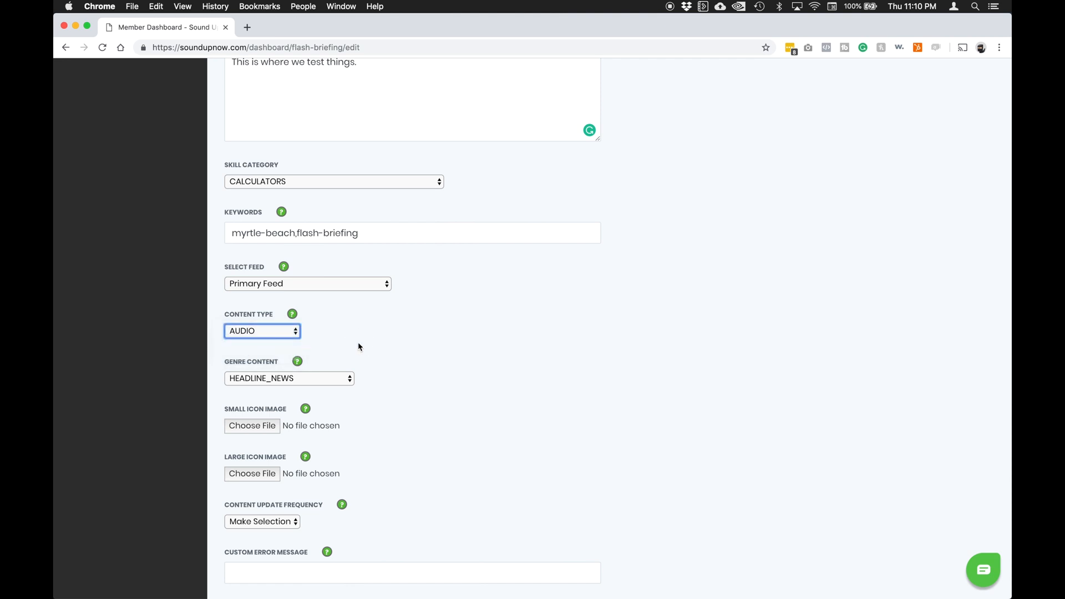
# Step: Set the genre content to HUMOR and view the help for the small icon image
pyautogui.scroll(-1, 358, 342)
pyautogui.scroll(-1, 358, 342)
pyautogui.click(314, 304)
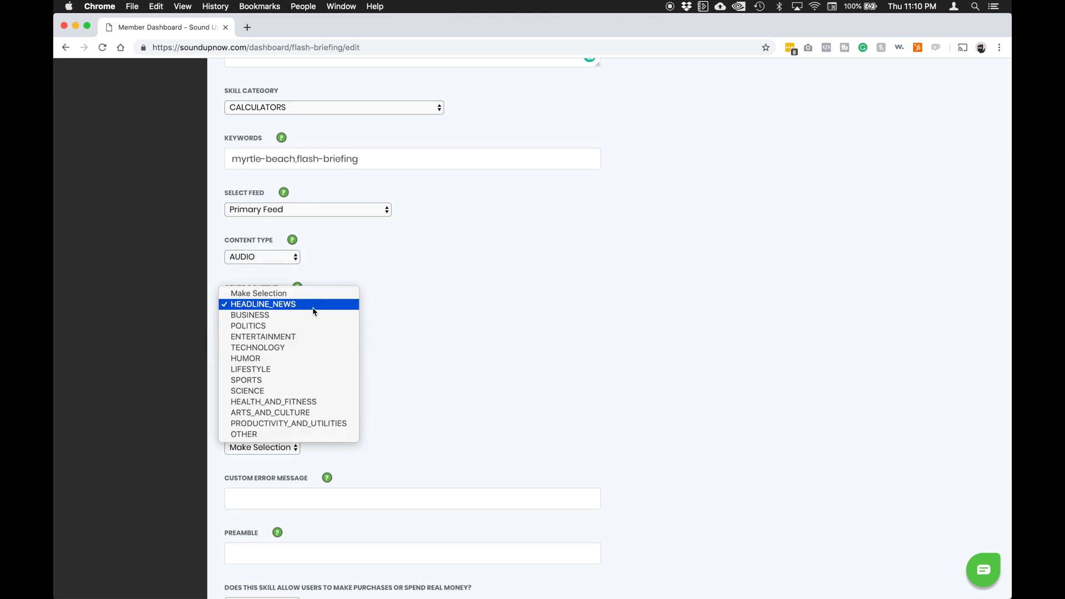
pyautogui.click(271, 359)
pyautogui.scroll(-1, 271, 355)
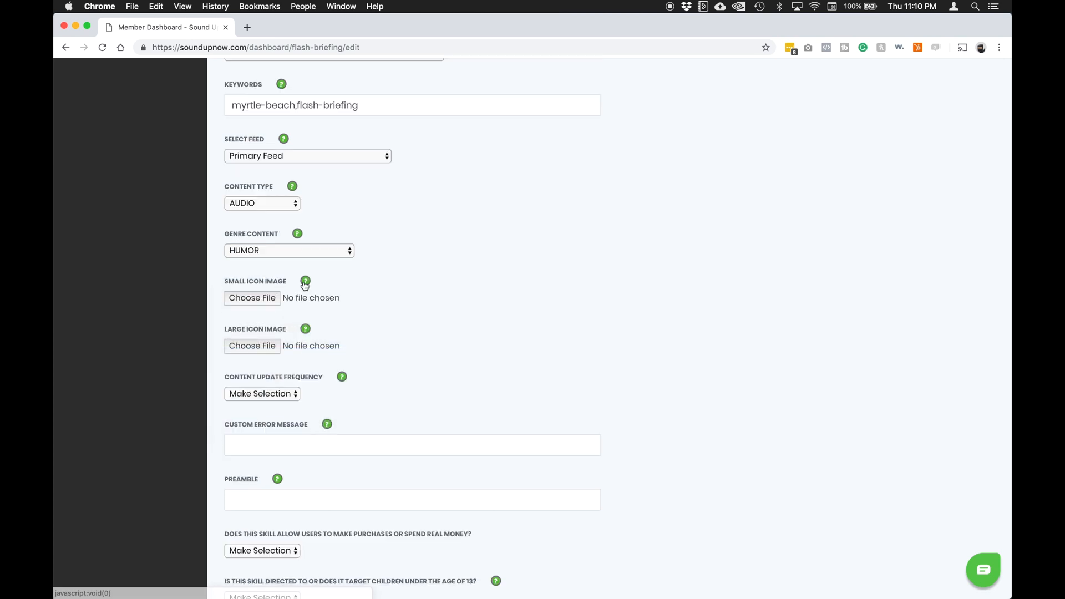
pyautogui.moveTo(305, 285)
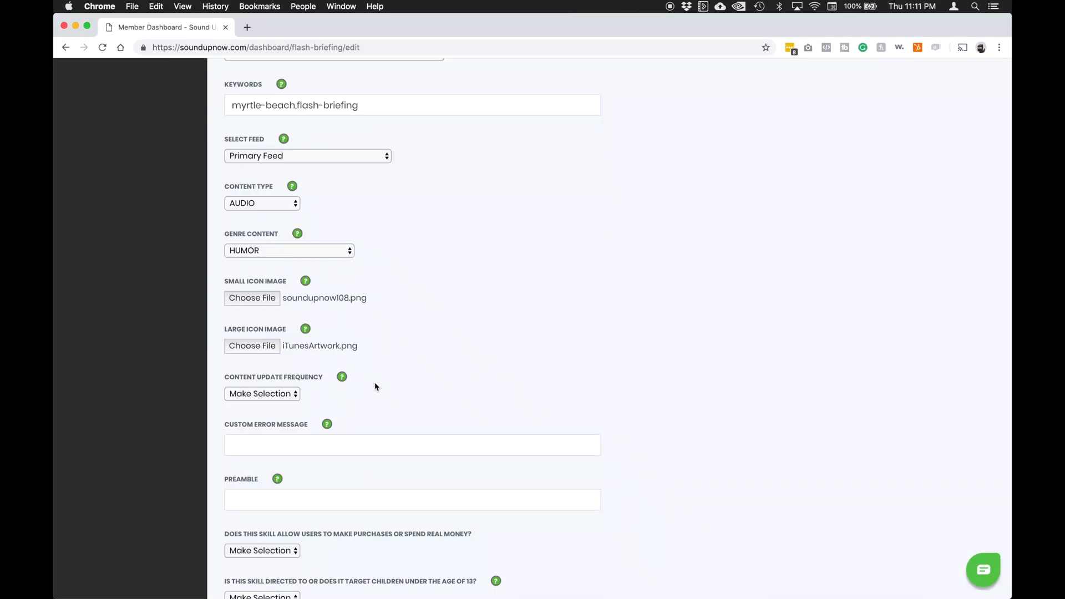
# Step: Set the content update frequency to Weekly
pyautogui.scroll(-2, 374, 383)
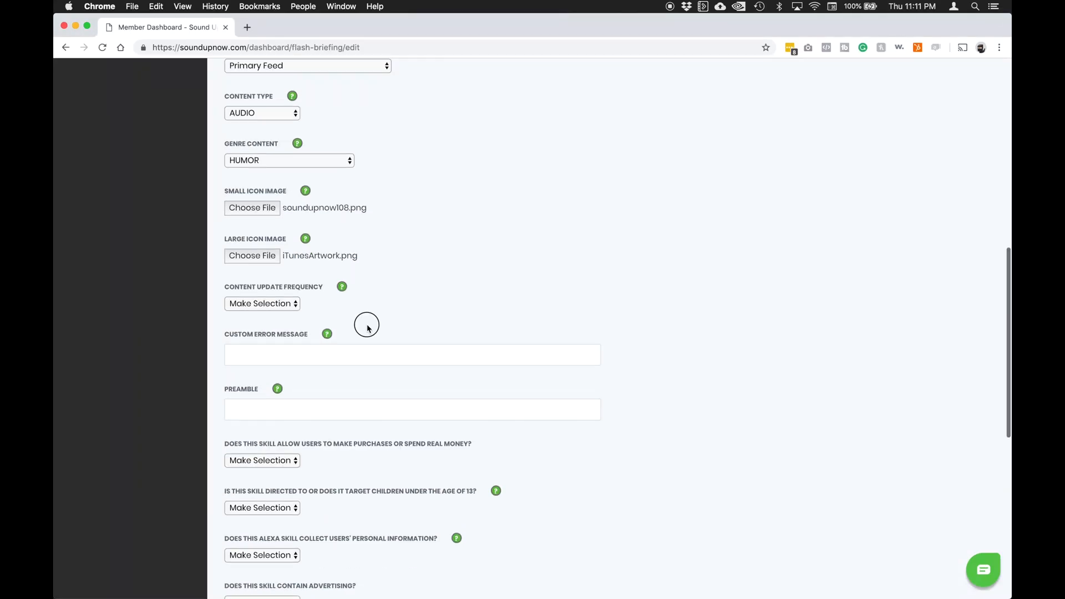
pyautogui.click(286, 302)
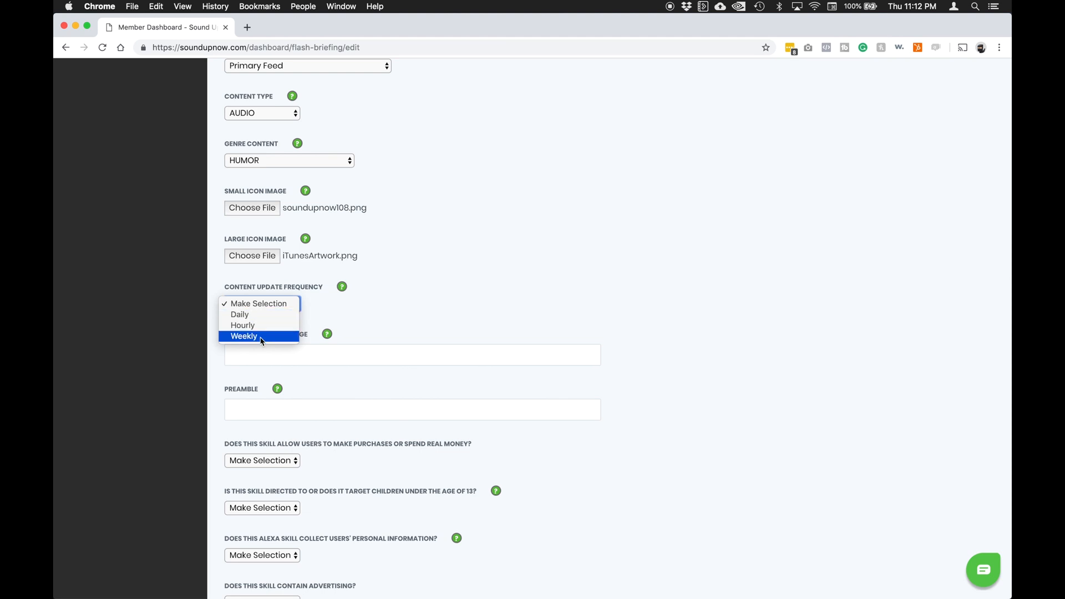
pyautogui.click(257, 337)
# Step: Enter "Doing some tests" as the custom error message
pyautogui.click(316, 358)
pyautogui.click(356, 326)
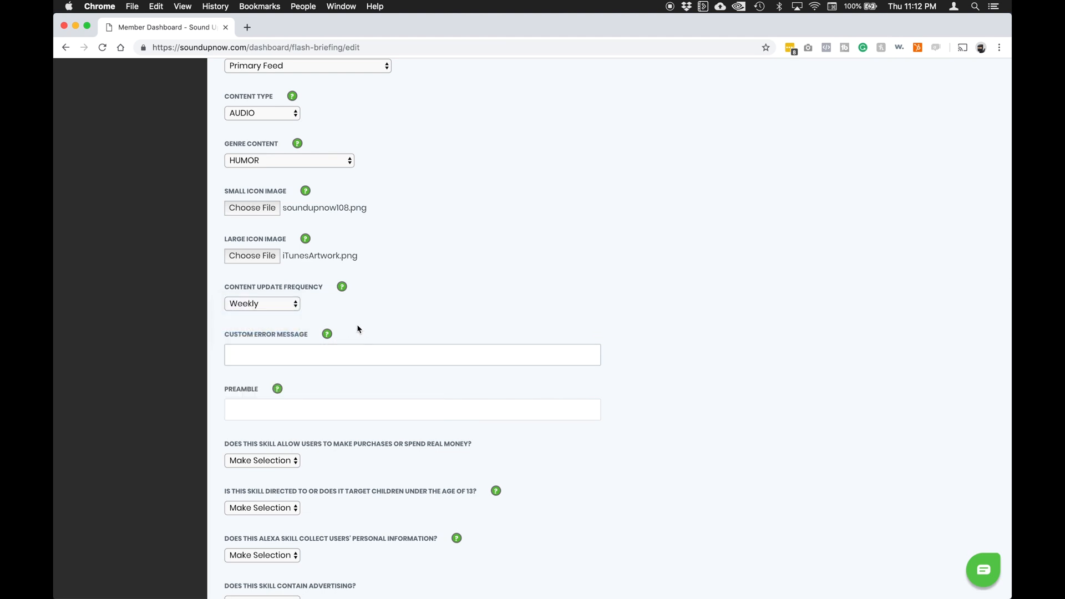
pyautogui.click(325, 355)
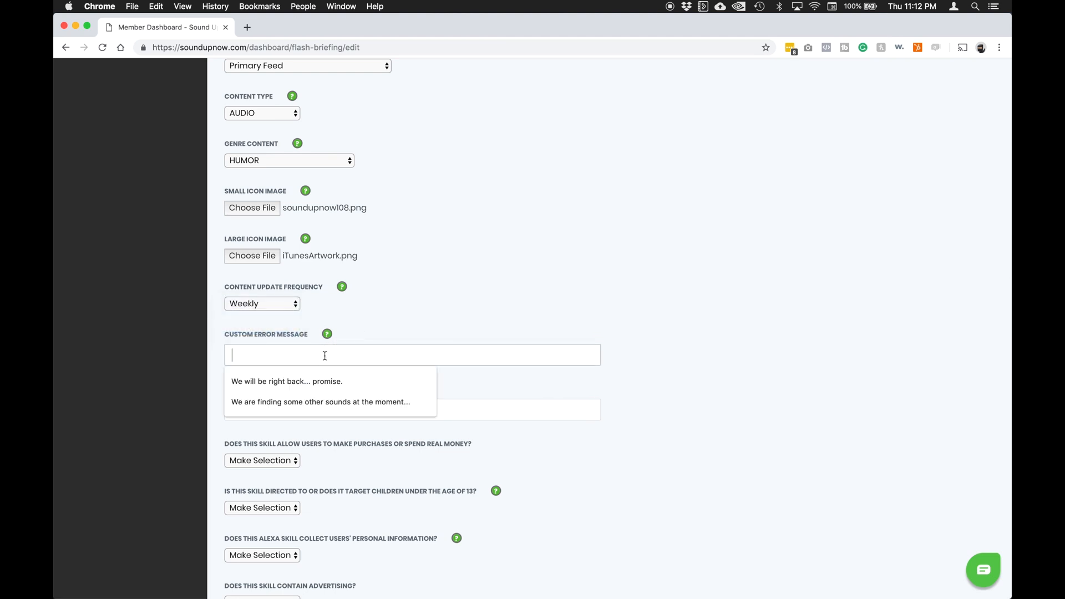
pyautogui.write('Doing ')
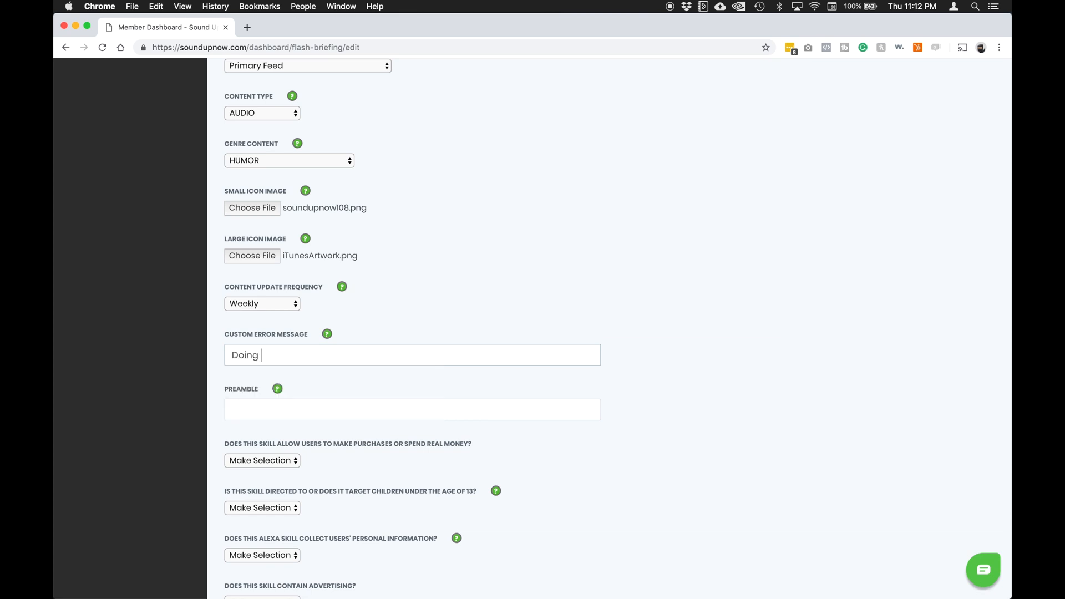
pyautogui.write('some tests')
pyautogui.click(354, 394)
# Step: Check the preamble help and enter "From the testers" as the skill's preamble
pyautogui.scroll(-3, 370, 340)
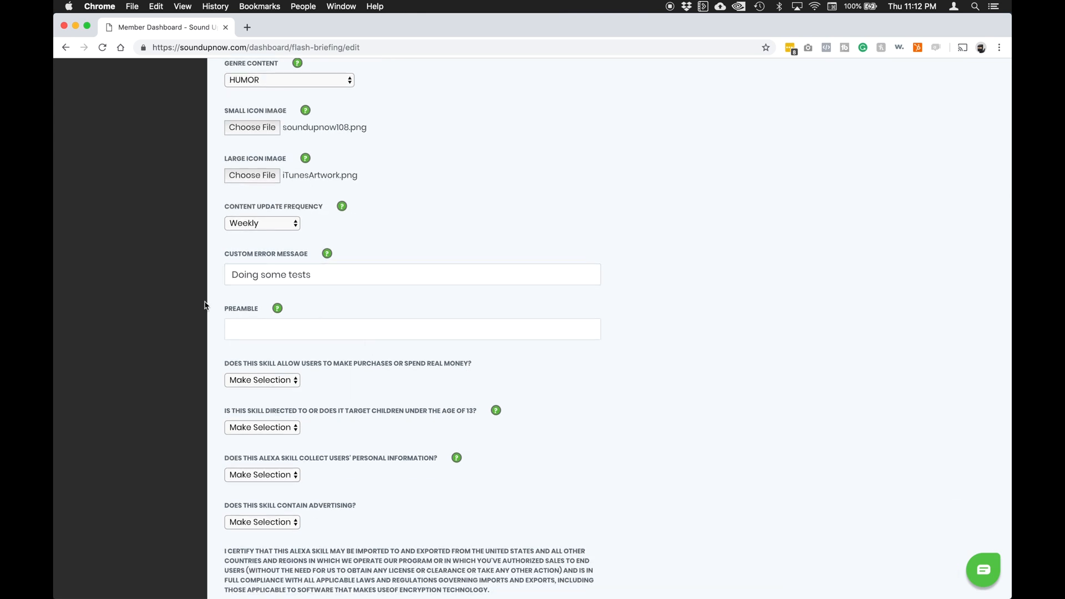
pyautogui.scroll(-1, 206, 305)
pyautogui.moveTo(278, 285)
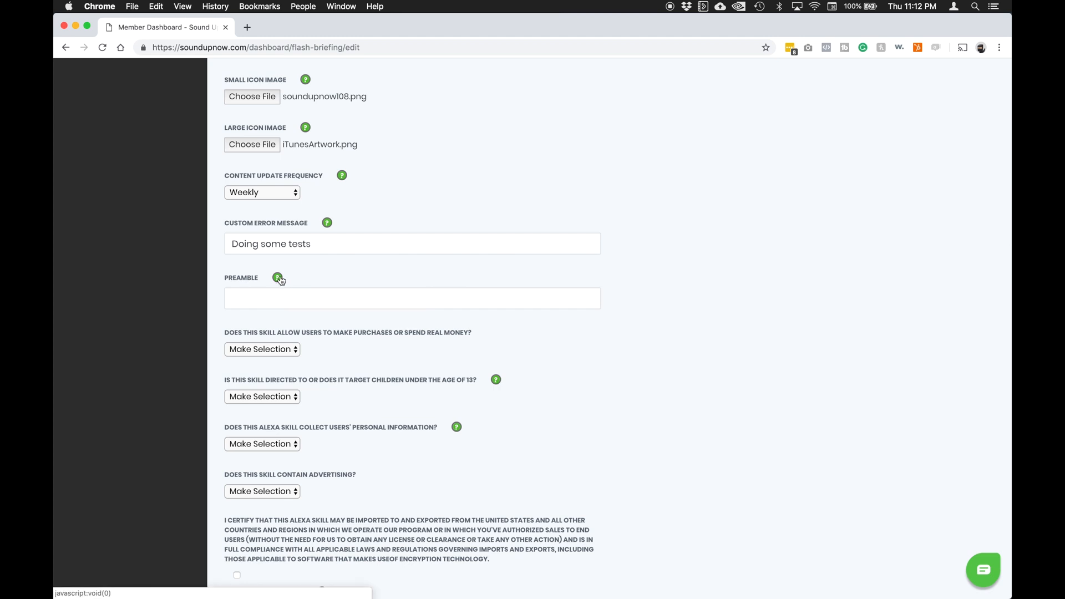
pyautogui.click(272, 295)
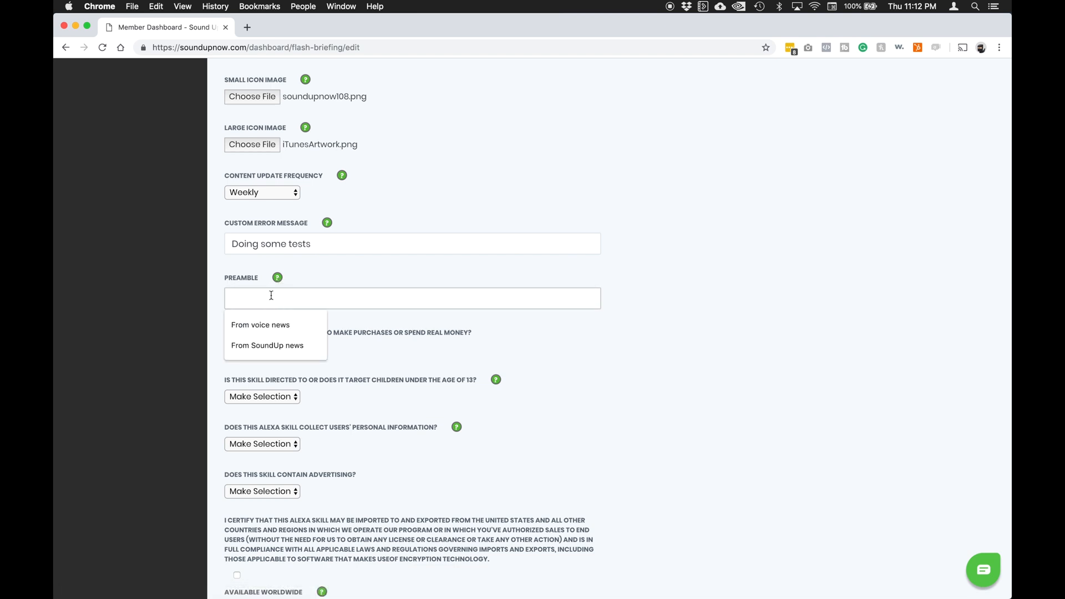
pyautogui.write('From the ')
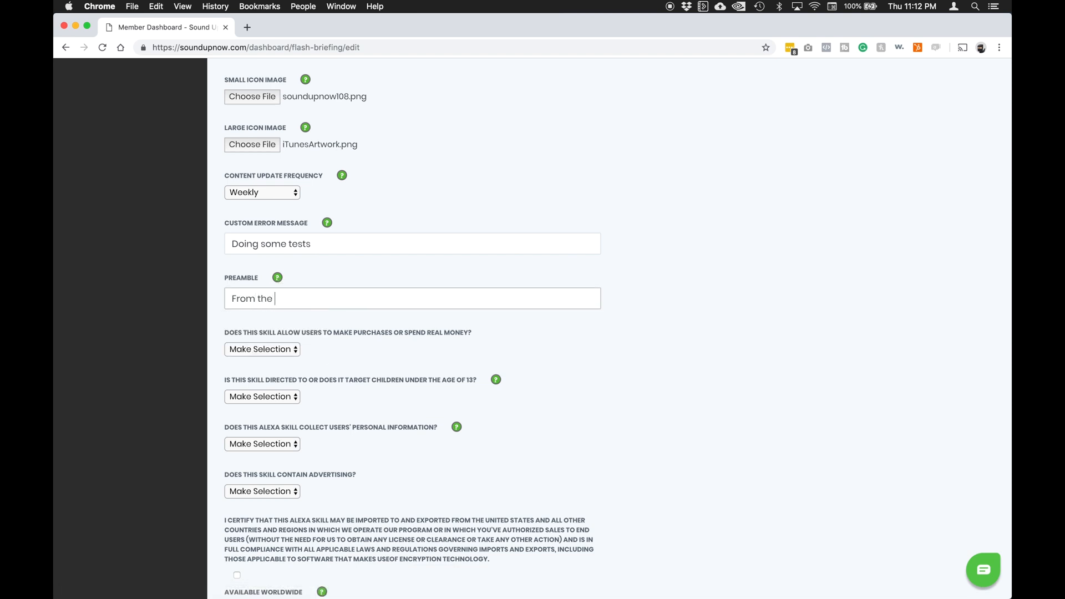
pyautogui.write('testers')
pyautogui.scroll(-4, 295, 301)
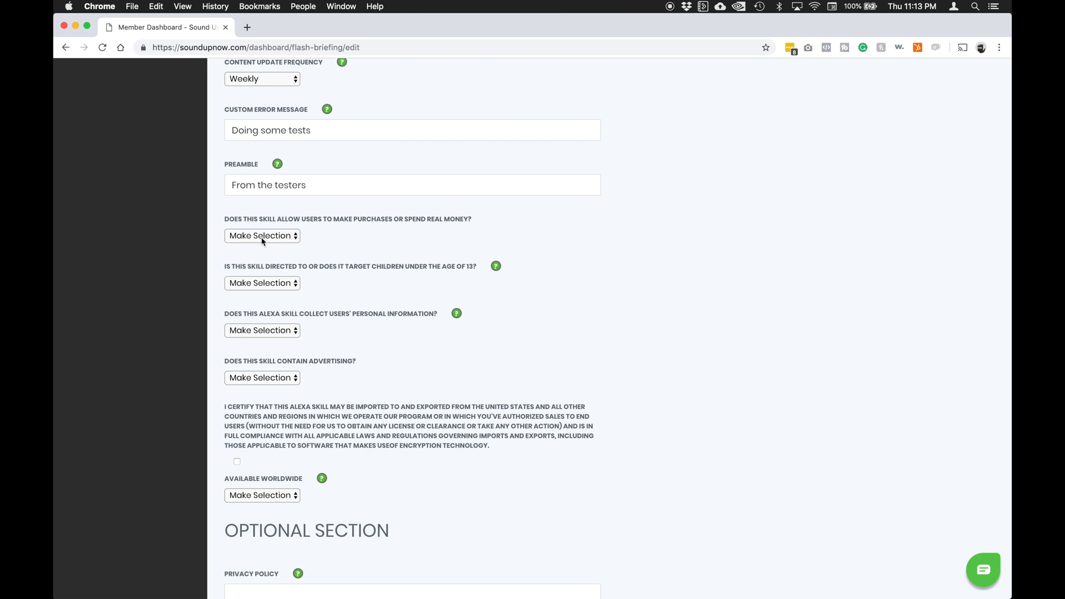
# Step: Answer No to the skill's questions on purchases, targeting children under 13, collecting personal information, and containing advertising
pyautogui.click(262, 240)
pyautogui.click(259, 246)
pyautogui.click(292, 284)
pyautogui.click(283, 294)
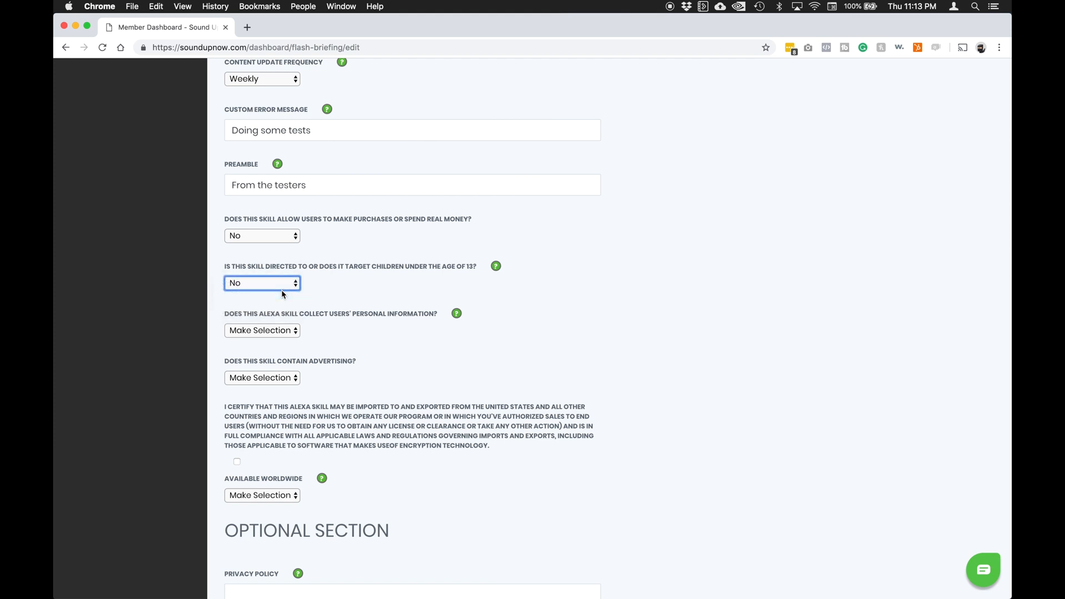
pyautogui.click(294, 333)
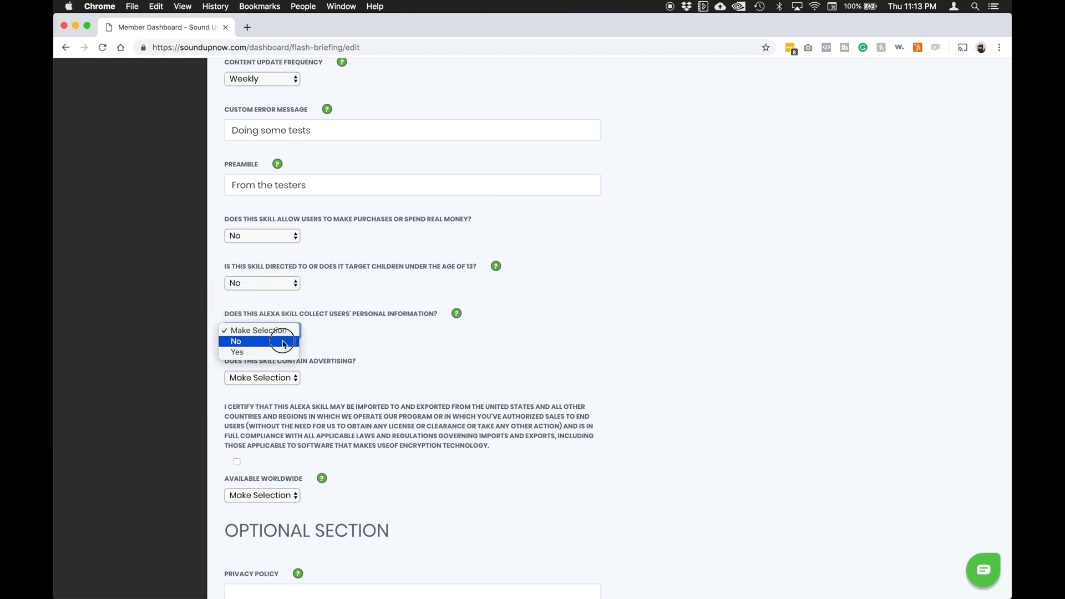
pyautogui.click(281, 341)
pyautogui.click(283, 381)
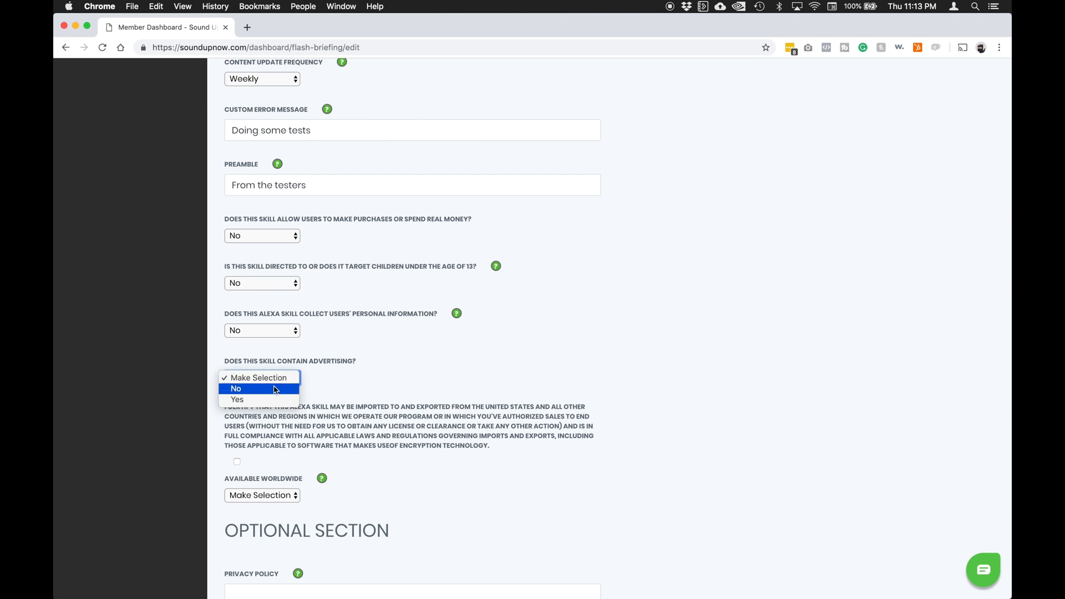
pyautogui.click(276, 390)
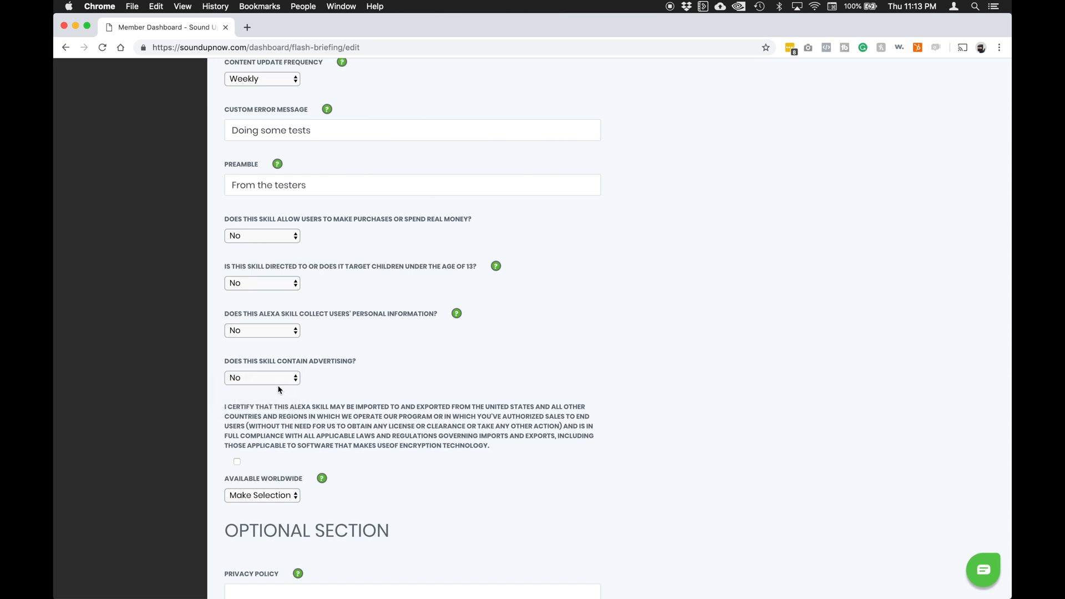
# Step: Accept the import and export compliance certification and set Available Worldwide to Yes
pyautogui.scroll(-3, 293, 409)
pyautogui.scroll(-3, 293, 409)
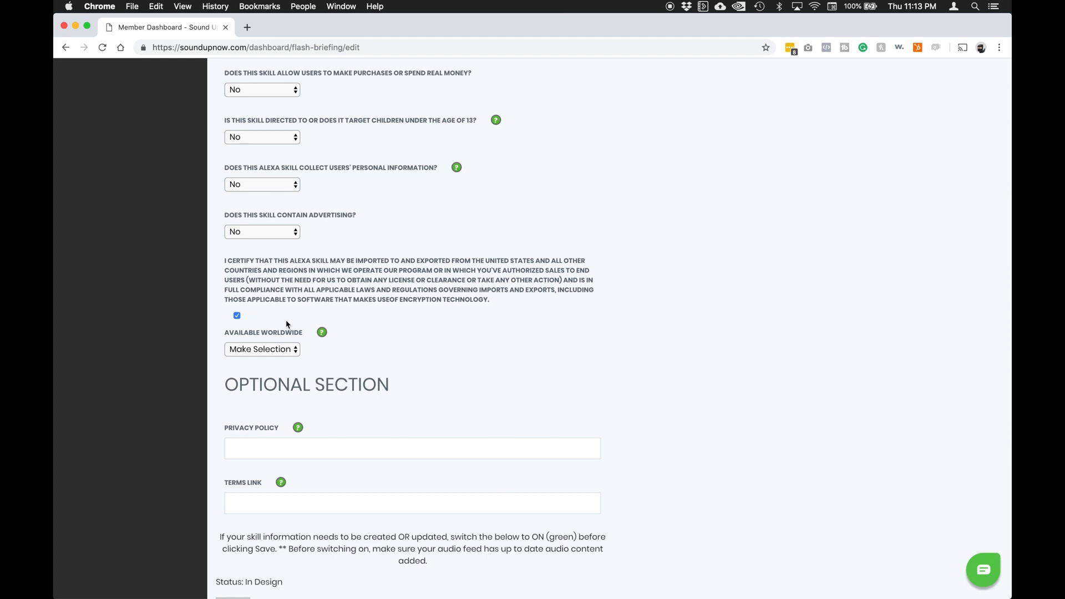
pyautogui.click(285, 348)
pyautogui.click(255, 371)
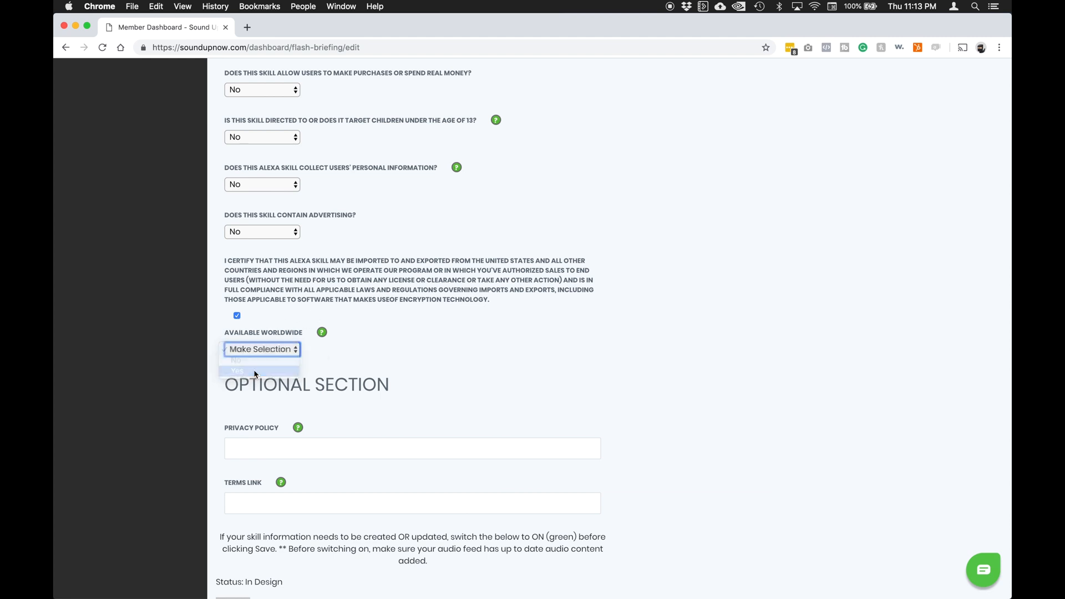
# Step: Leave the optional section blank, switch the skill creation or update status to ON, and save the form
pyautogui.scroll(-3, 328, 403)
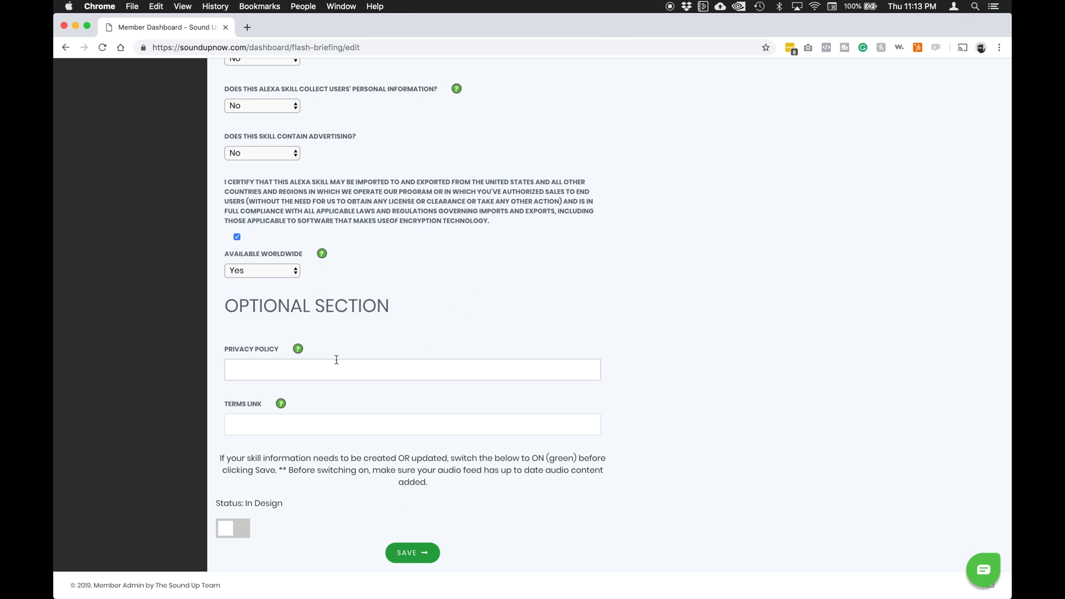
pyautogui.click(237, 531)
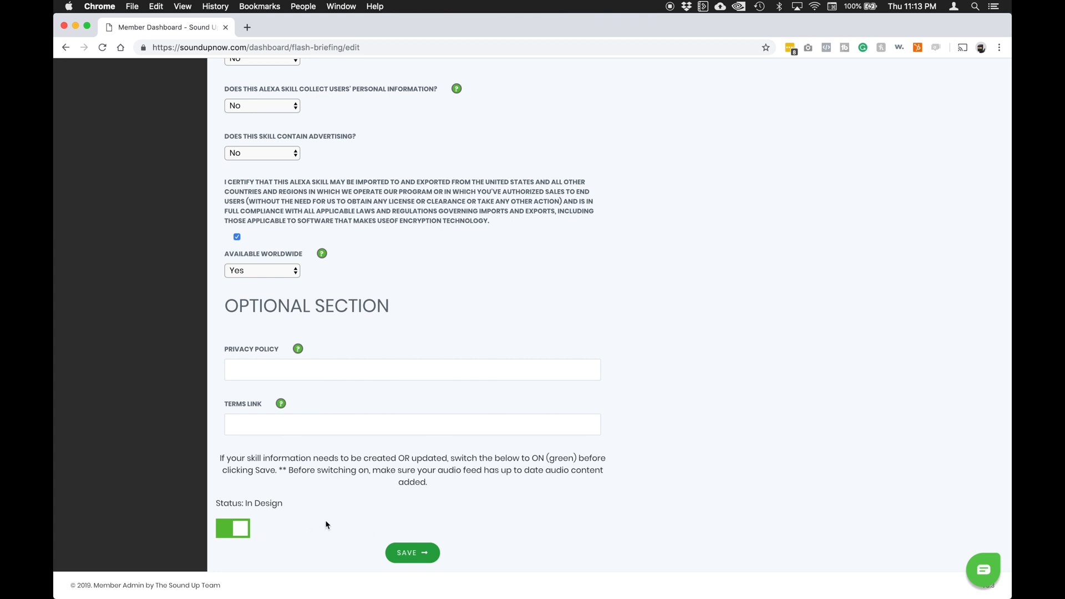
pyautogui.click(424, 554)
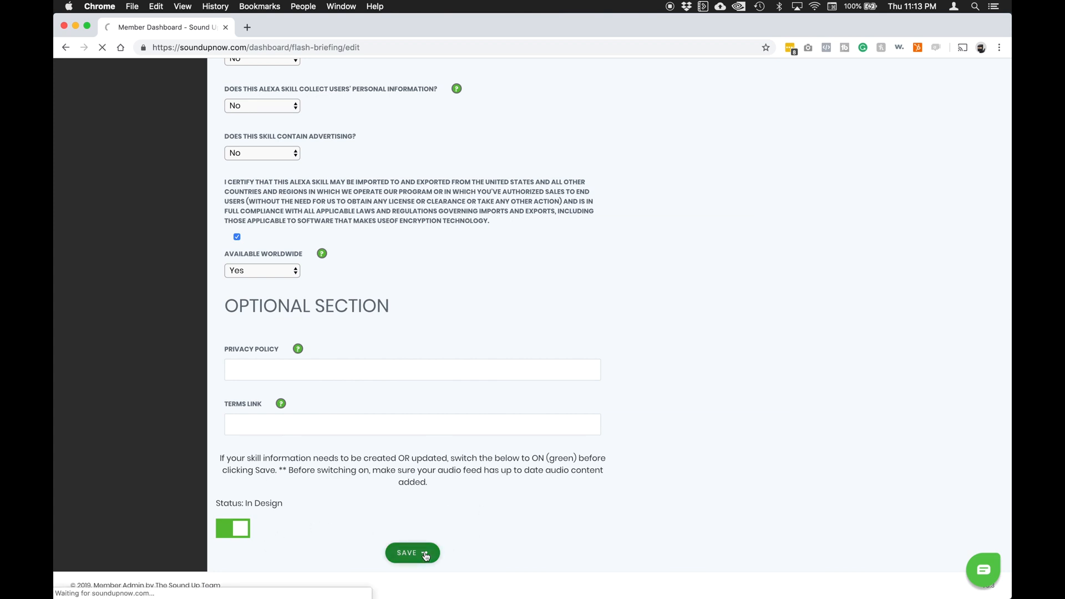